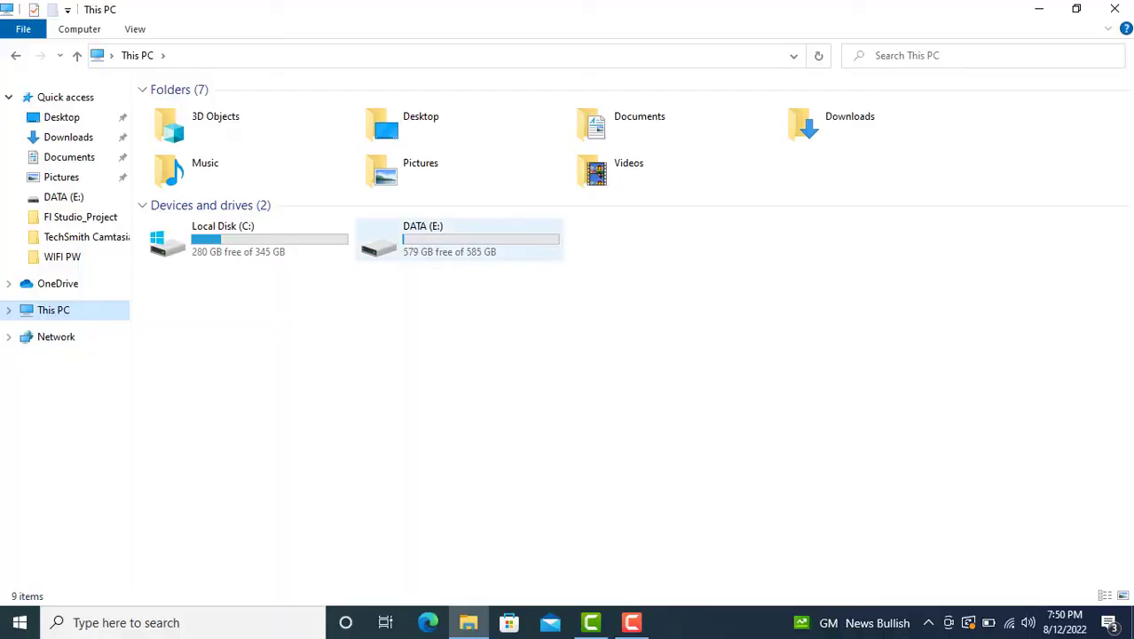
# Step: Run the FocusriteDriver_4.102.4_36 installer from DATA (E:) > All Software
pyautogui.doubleClick(423, 238)
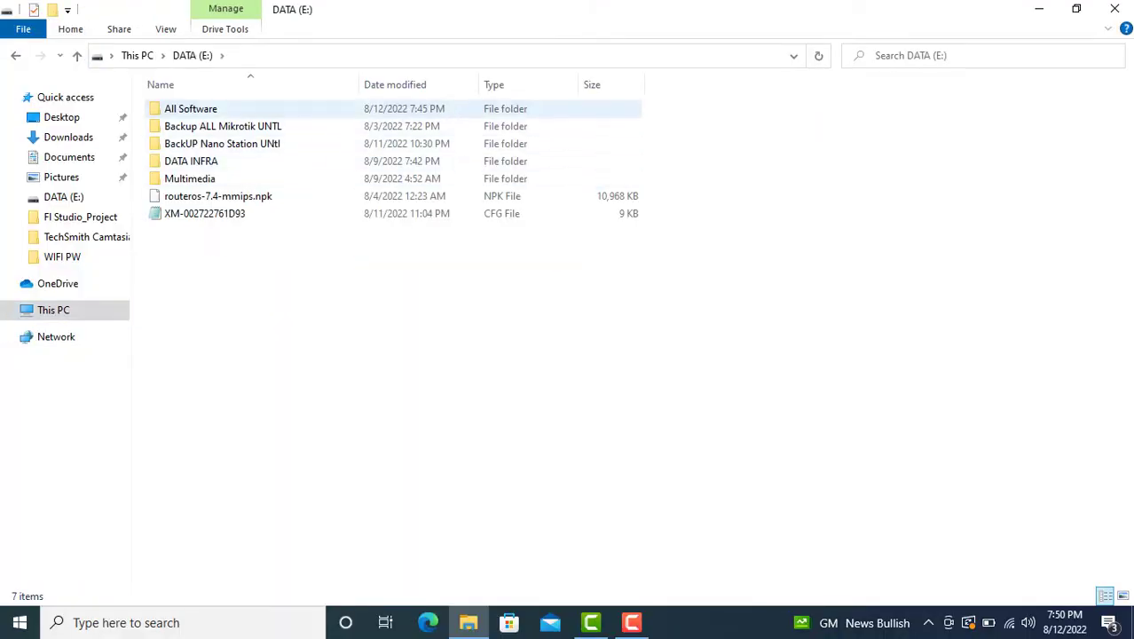
pyautogui.doubleClick(190, 108)
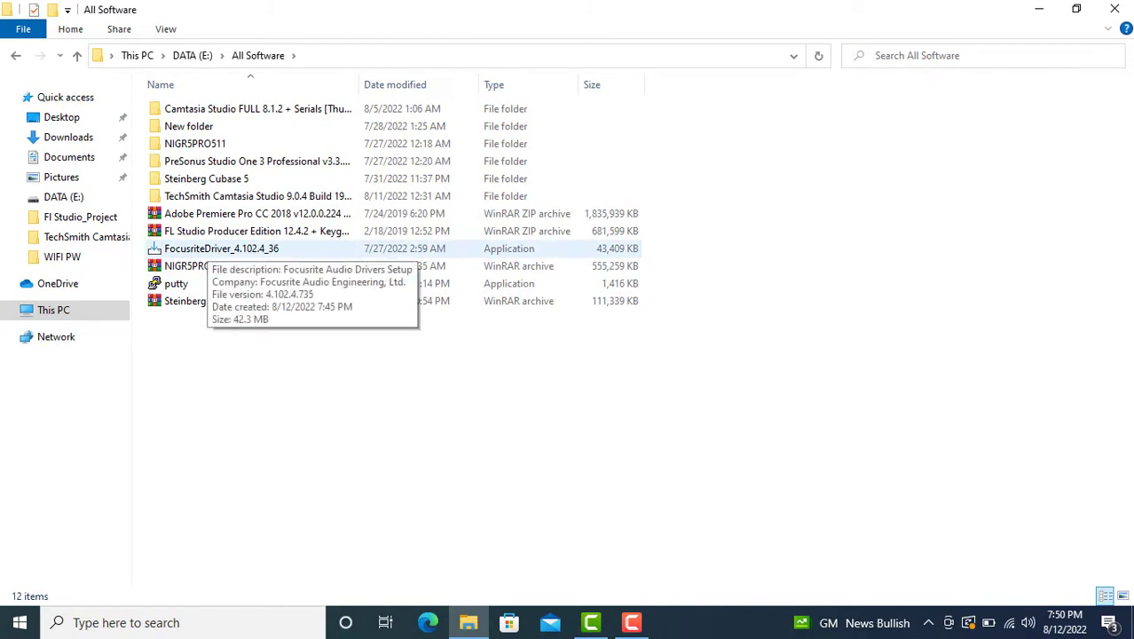
pyautogui.click(213, 249)
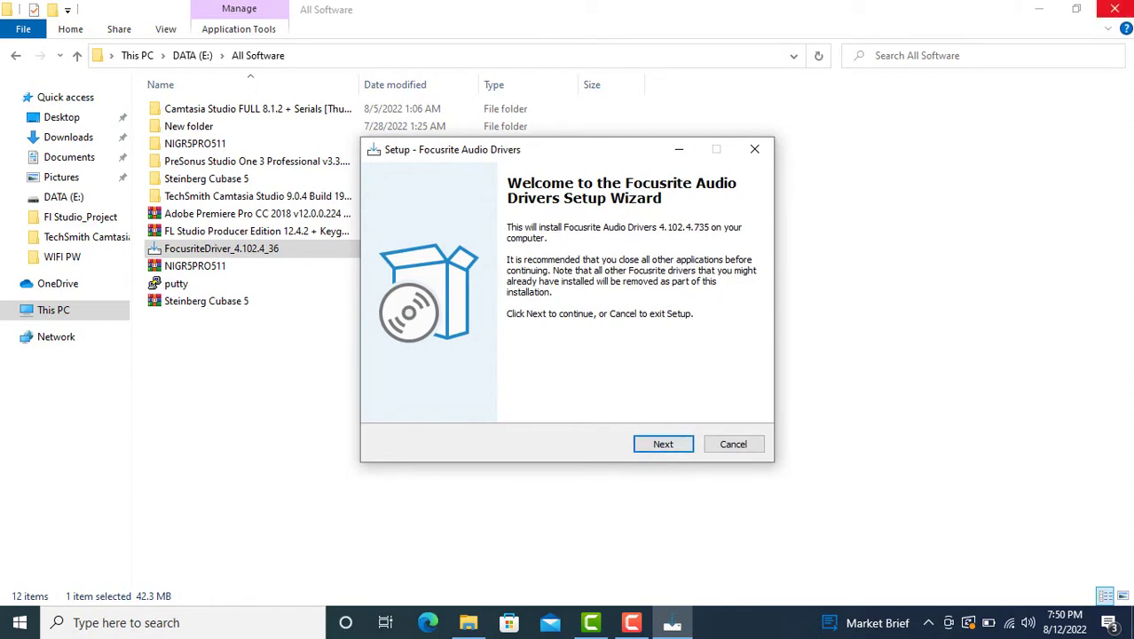
# Step: Install the Focusrite drivers with the licence accepted, the default folder and Start Menu shortcuts
pyautogui.click(1115, 9)
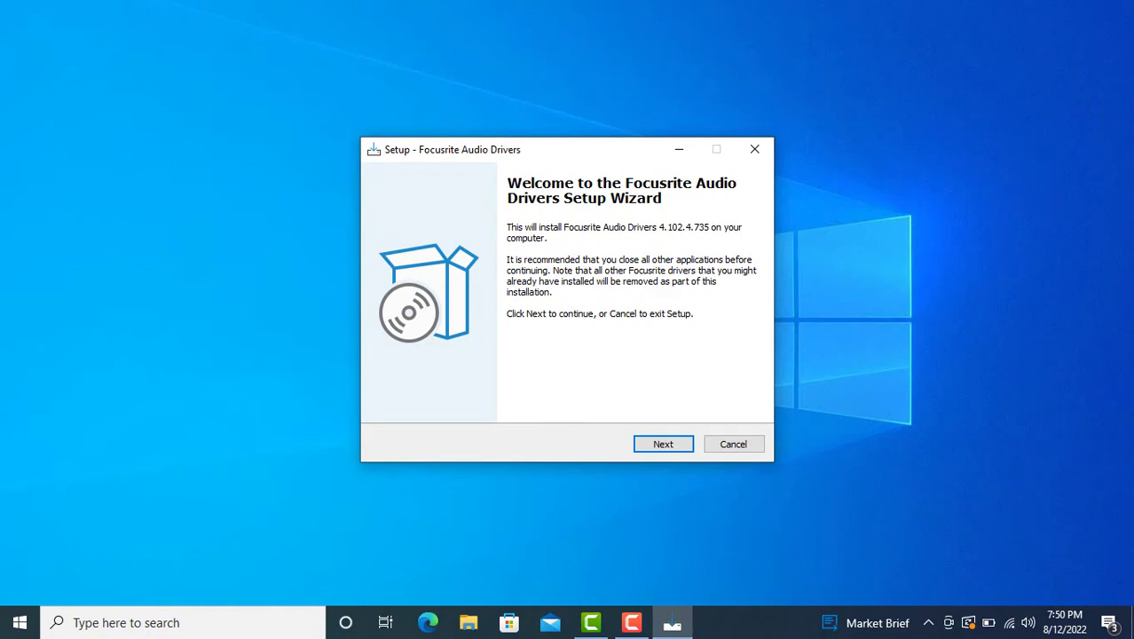
pyautogui.press('Return')
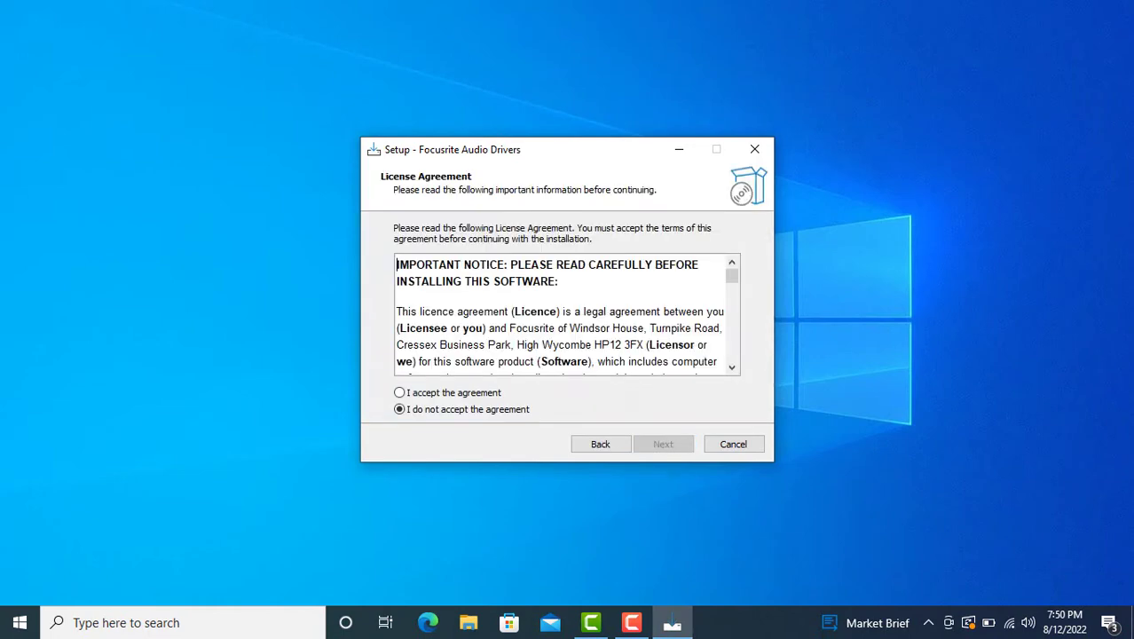
pyautogui.click(399, 393)
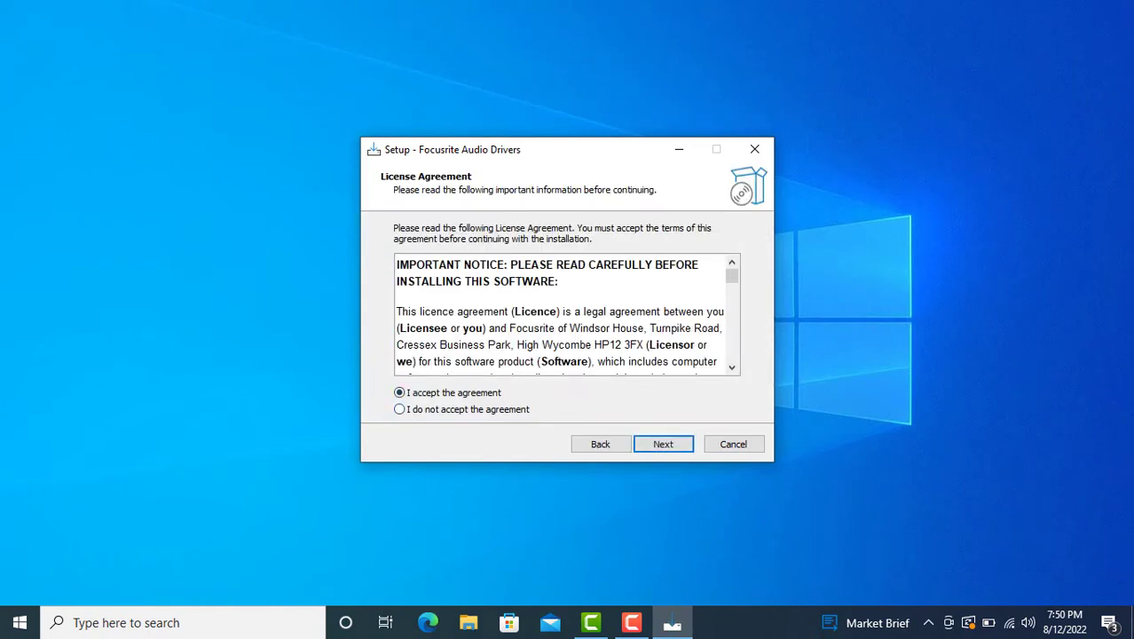
pyautogui.press('Return')
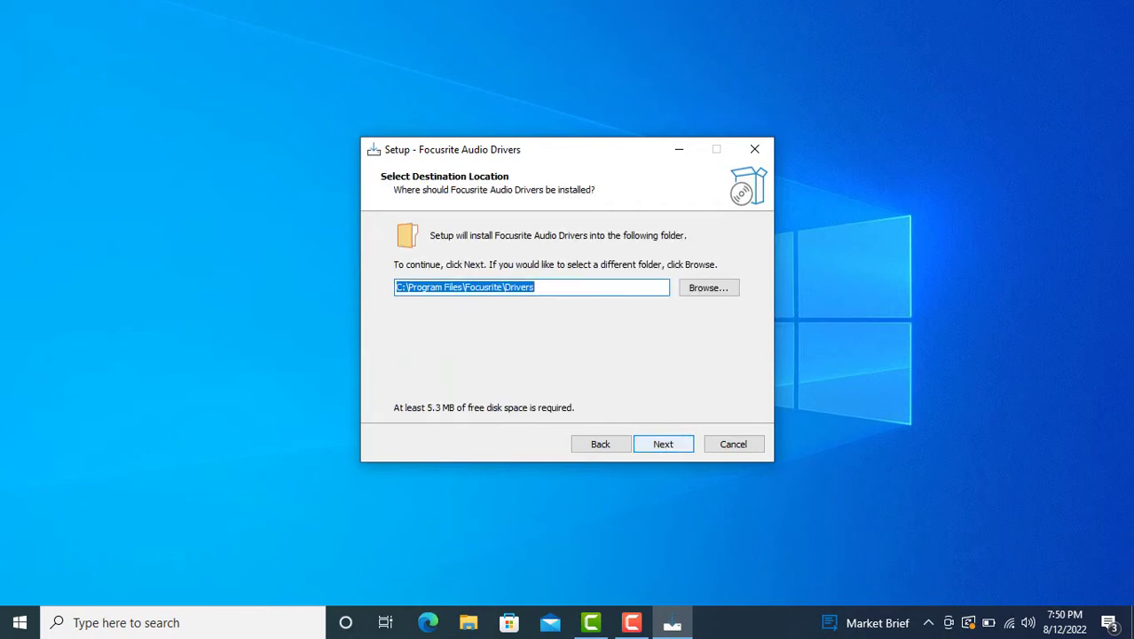
pyautogui.press('Return')
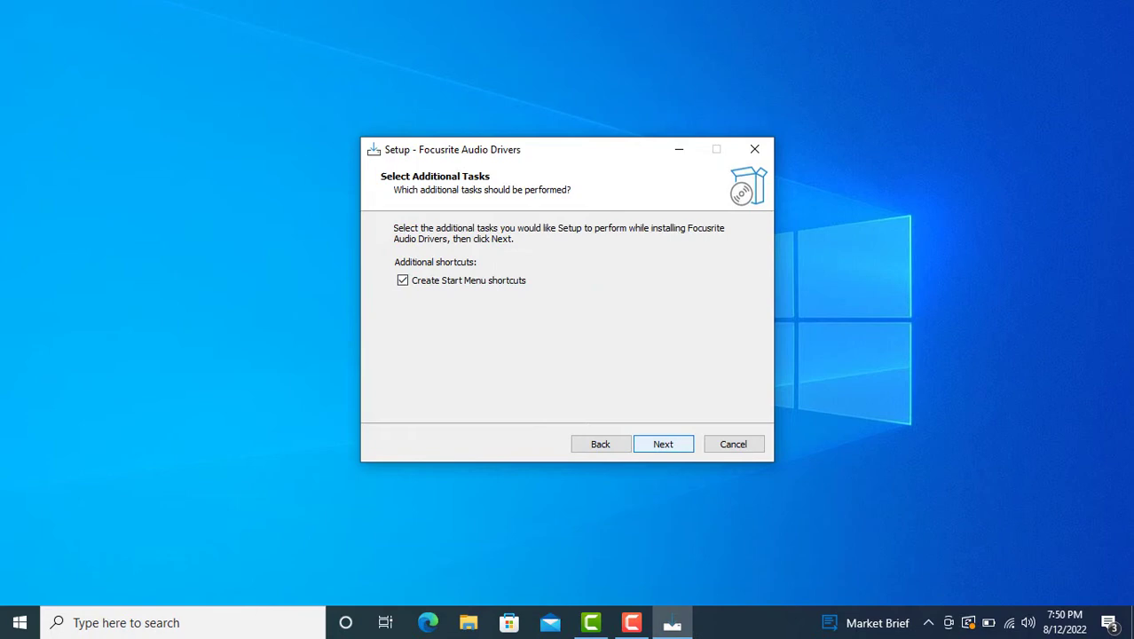
pyautogui.press('Return')
pyautogui.press('Return')
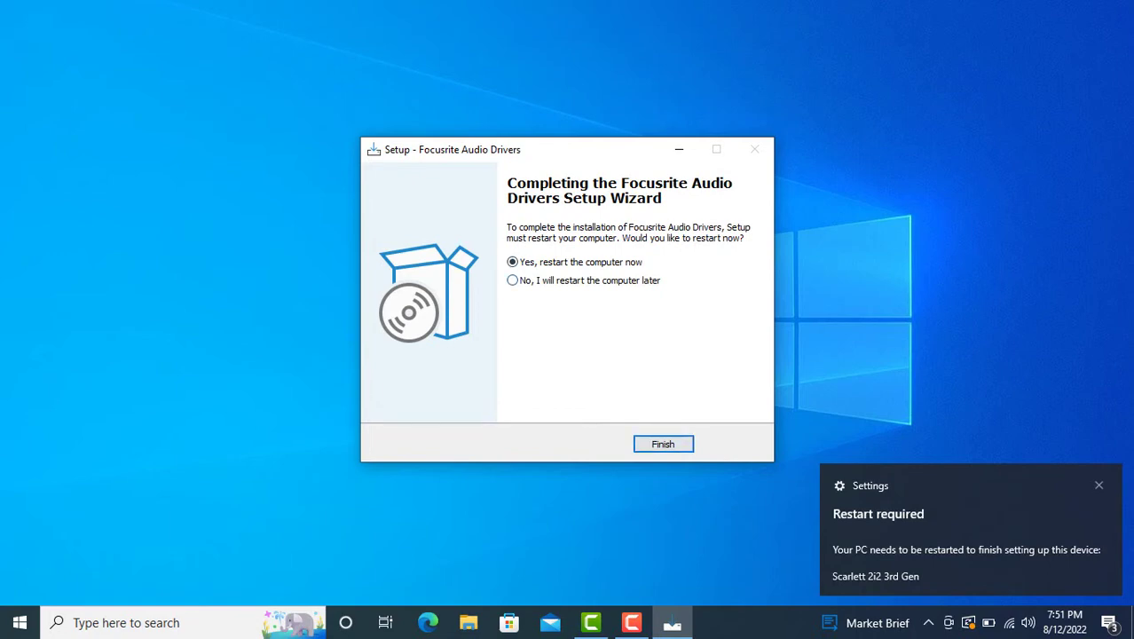
# Step: Finish the setup wizard choosing to restart later, then restart Windows from the Start menu
pyautogui.hotkey('alt', 'n')
pyautogui.press('Return')
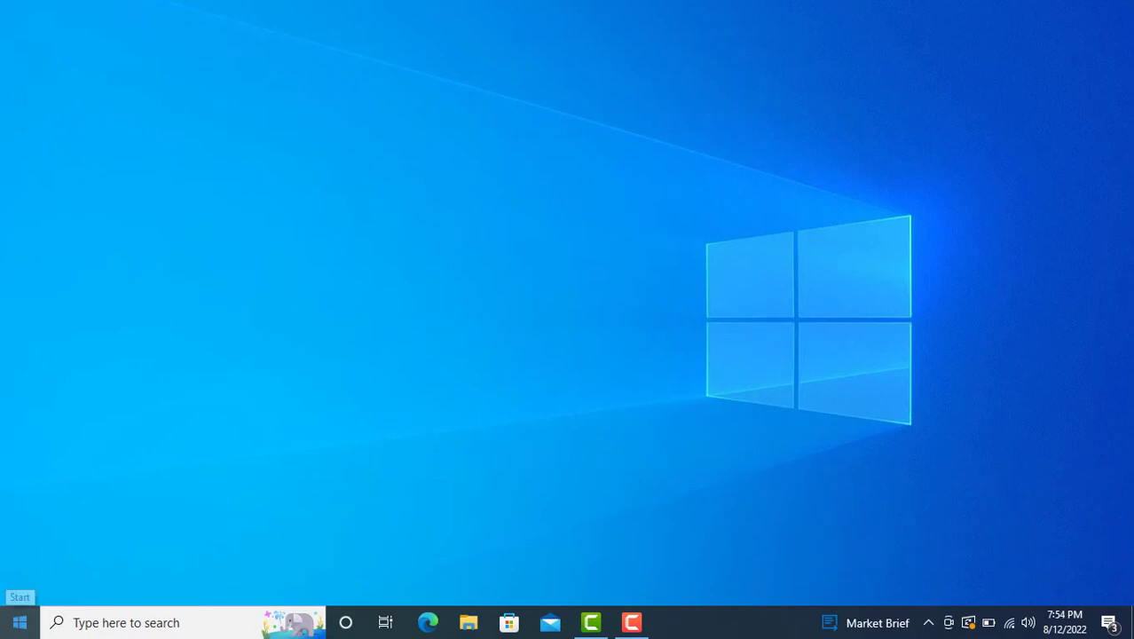
pyautogui.click(19, 622)
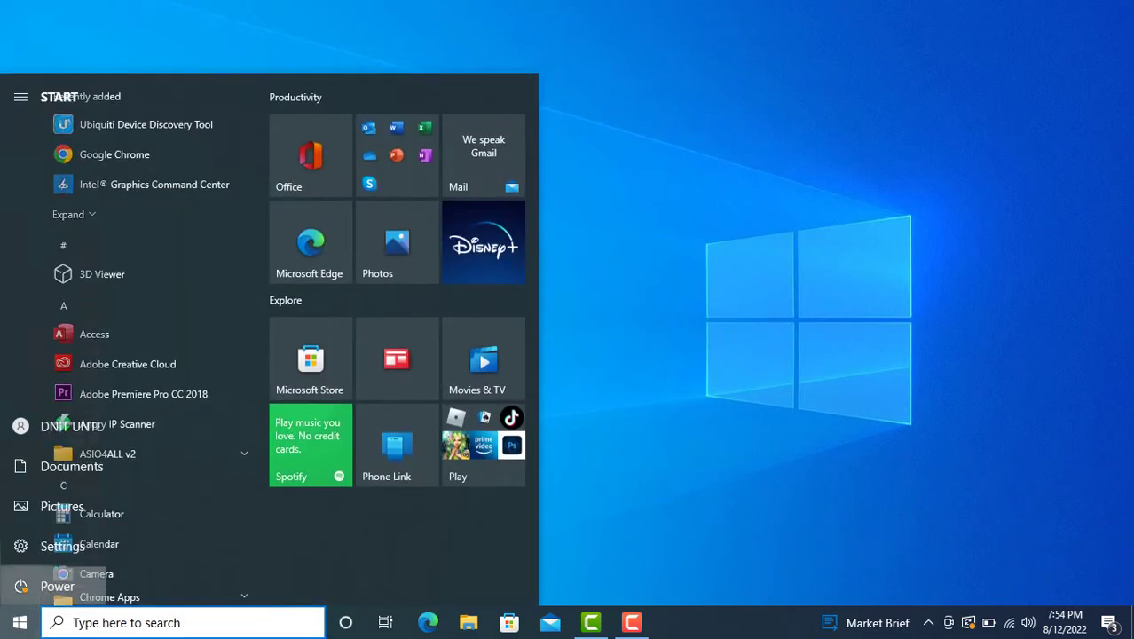
pyautogui.click(21, 585)
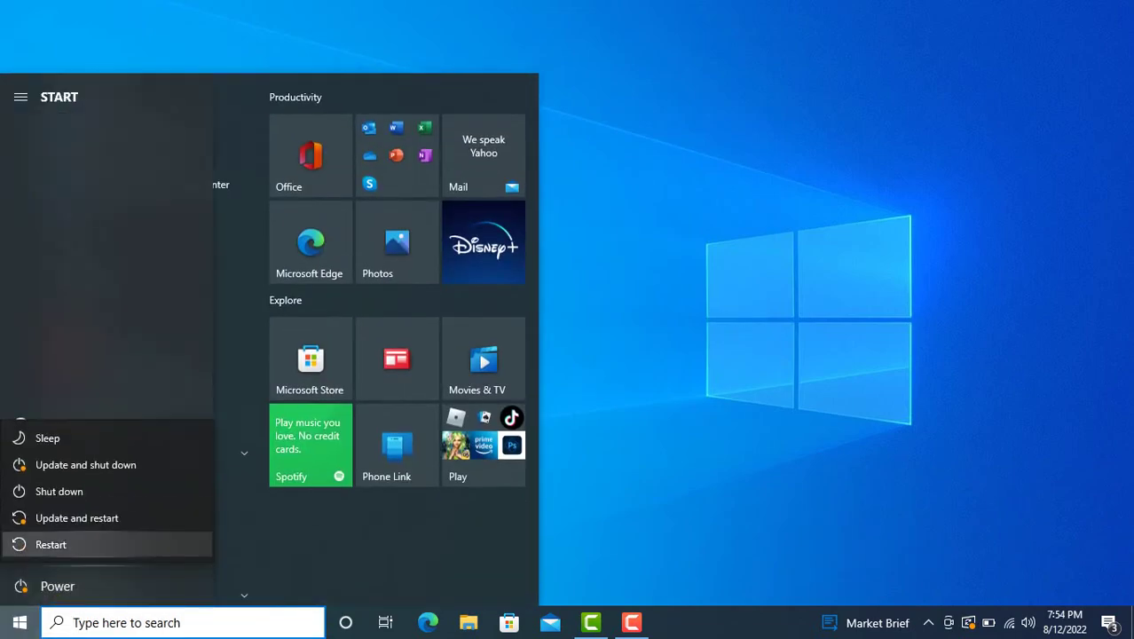
pyautogui.click(51, 544)
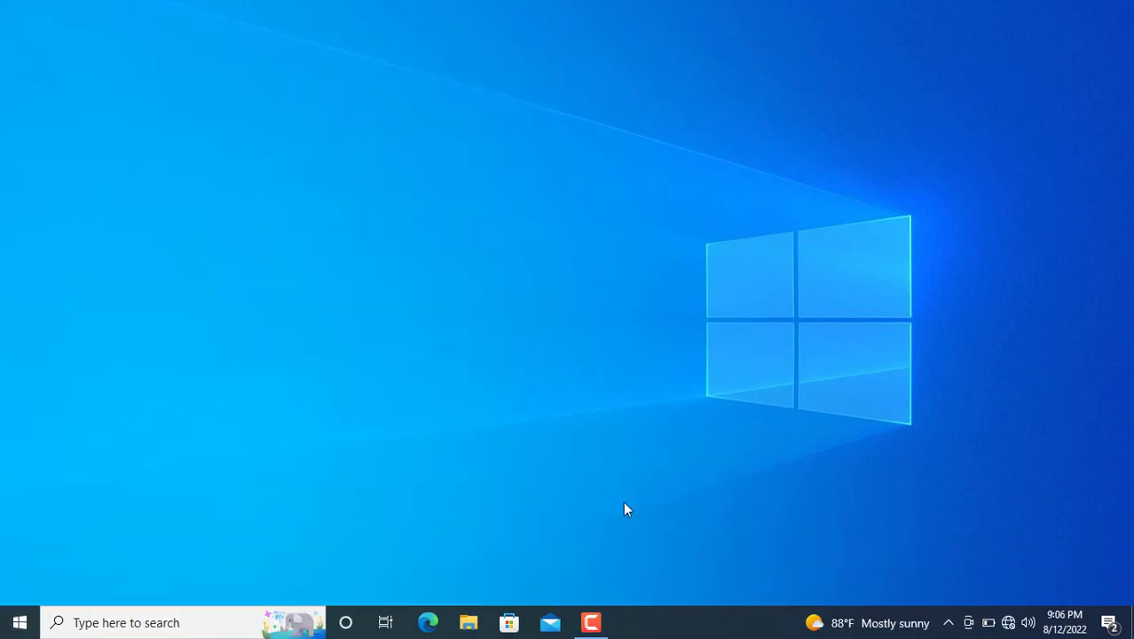
# Step: After the reboot, expand the Image-Line folder in the Start menu
pyautogui.click(18, 623)
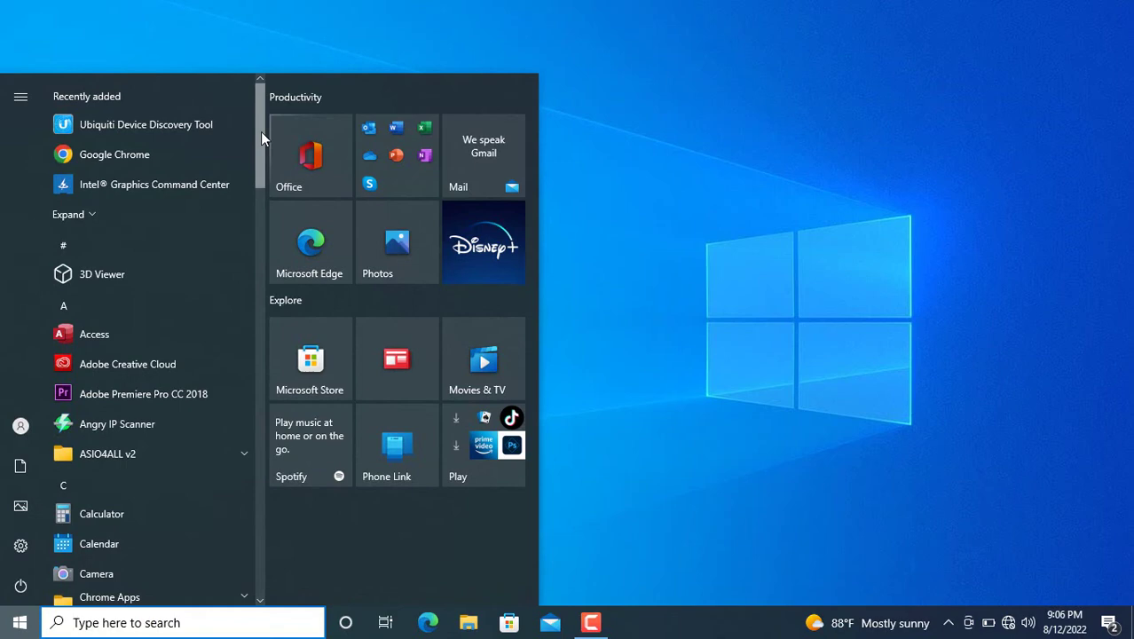
pyautogui.moveTo(260, 133); pyautogui.dragTo(233, 289)
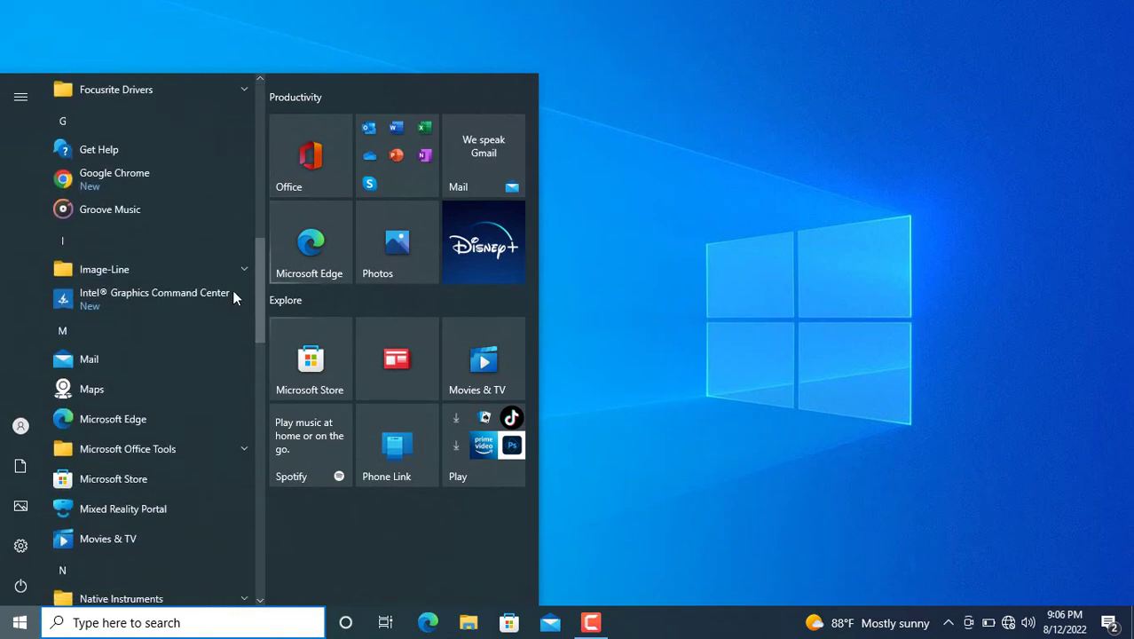
pyautogui.click(202, 271)
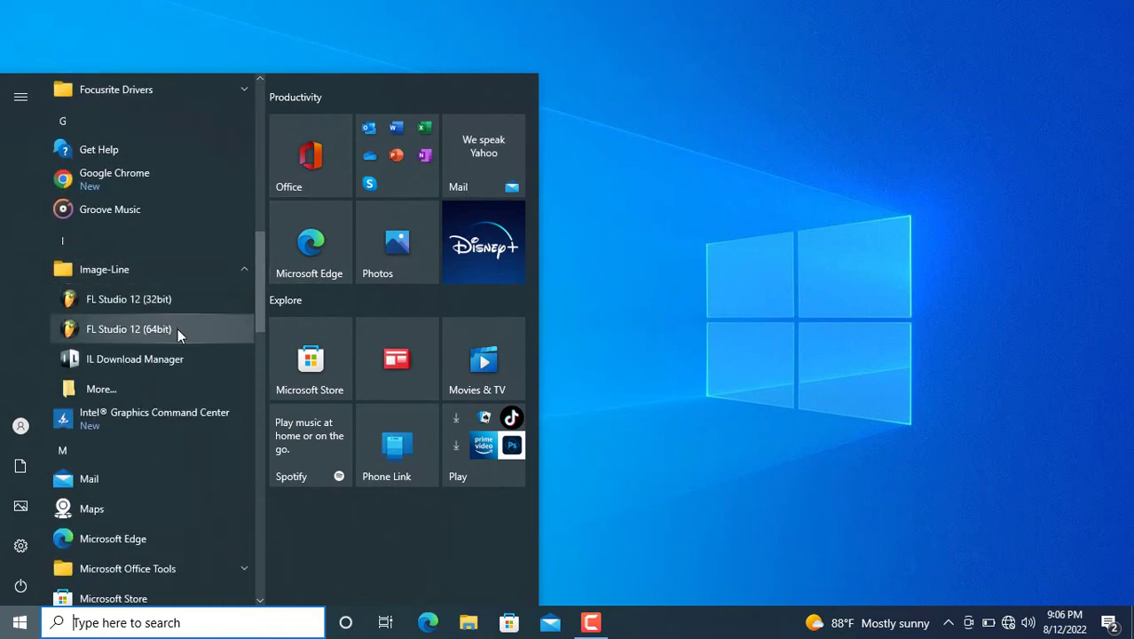
# Step: Launch FL Studio 12 (64bit) and select Focusrite USB ASIO as the audio device
pyautogui.click(178, 329)
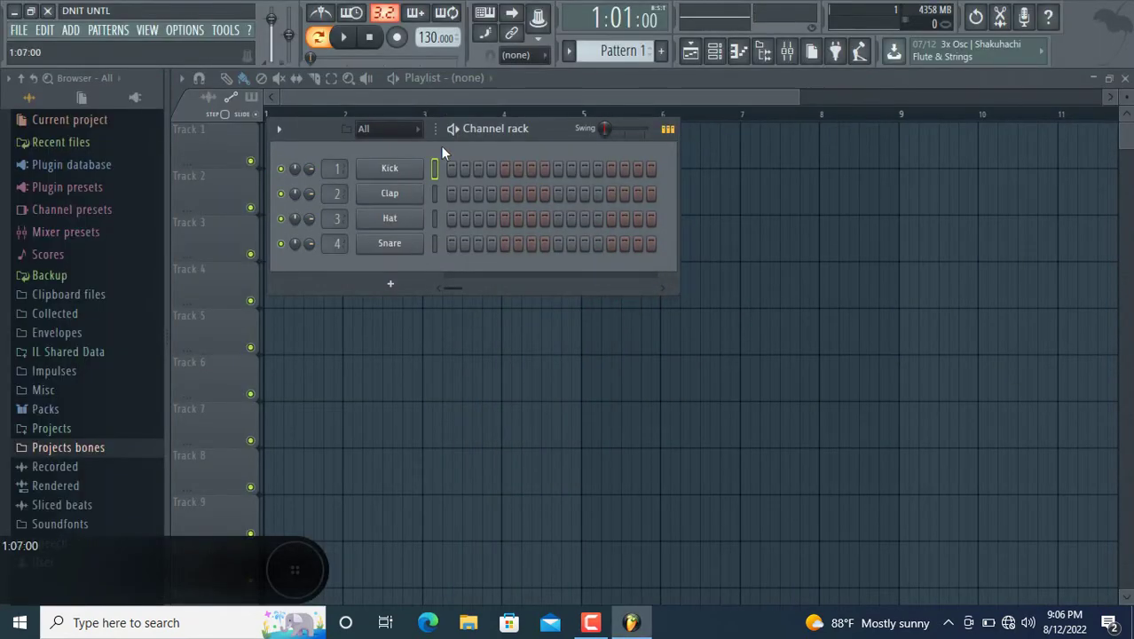
pyautogui.click(183, 33)
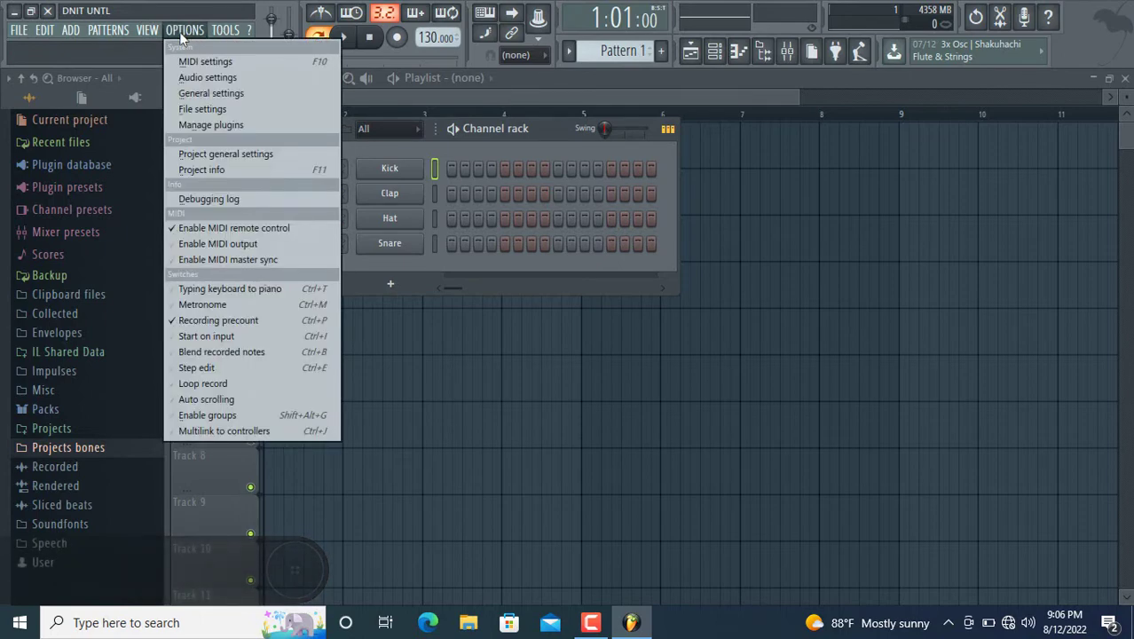
pyautogui.click(197, 78)
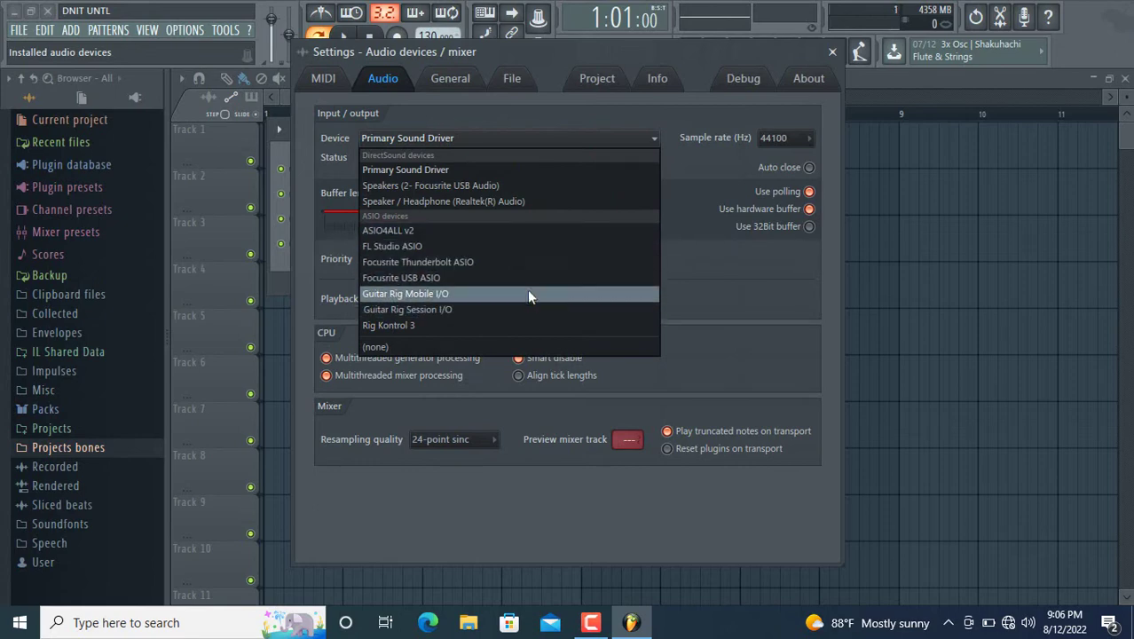
pyautogui.click(430, 281)
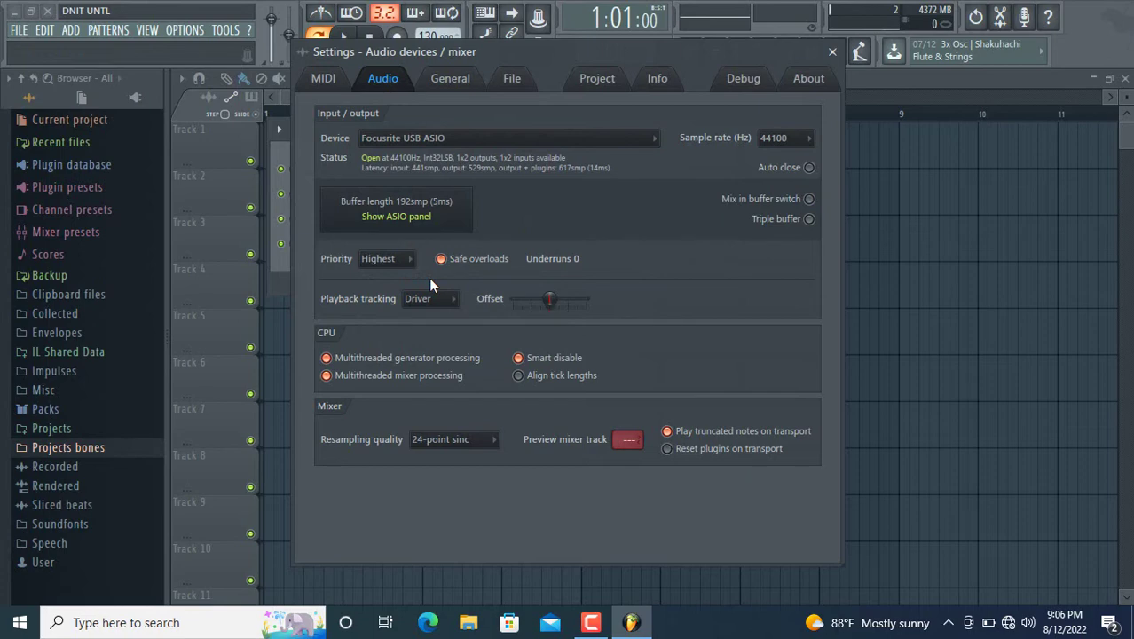
# Step: In the Focusrite ASIO panel, keep the sample rate at 44100 Hz with a 192-sample buffer
pyautogui.click(401, 216)
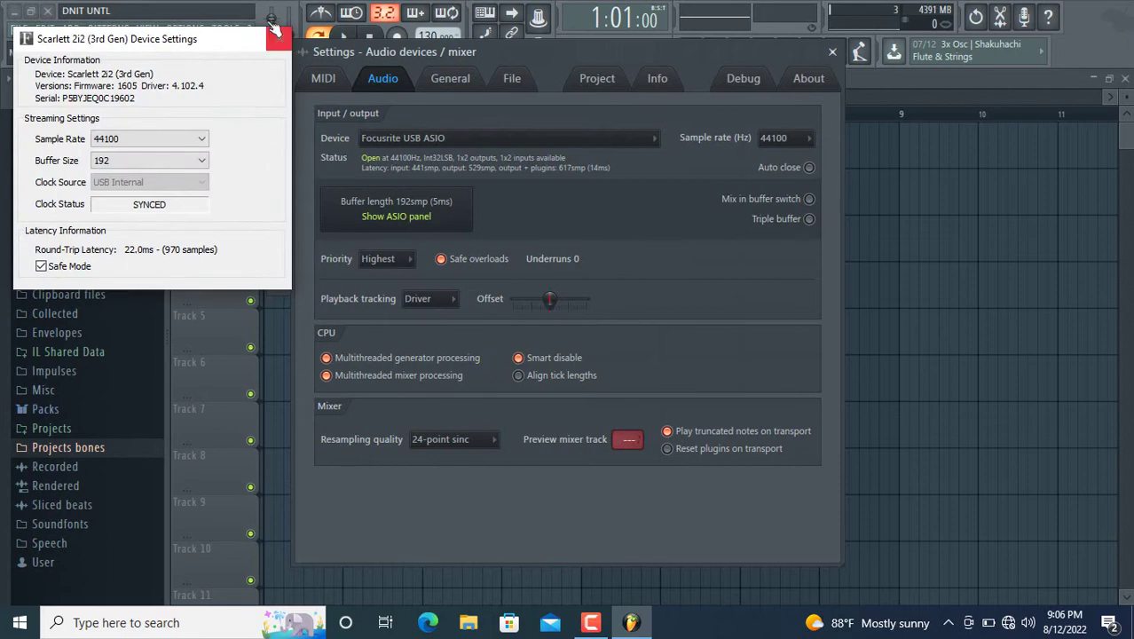
pyautogui.click(204, 139)
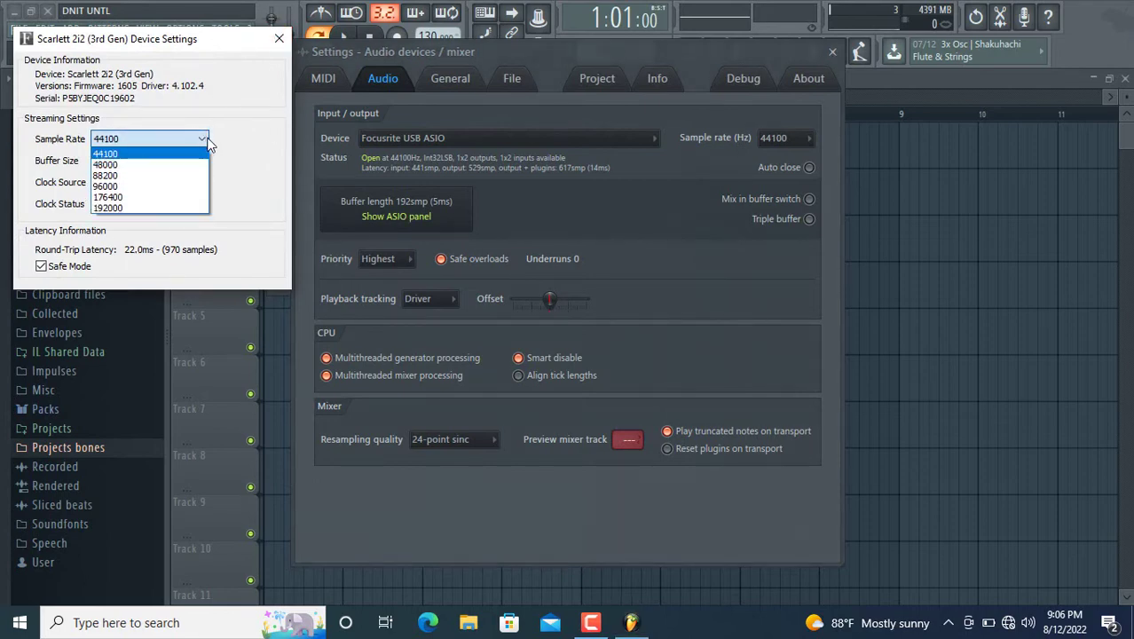
pyautogui.click(243, 122)
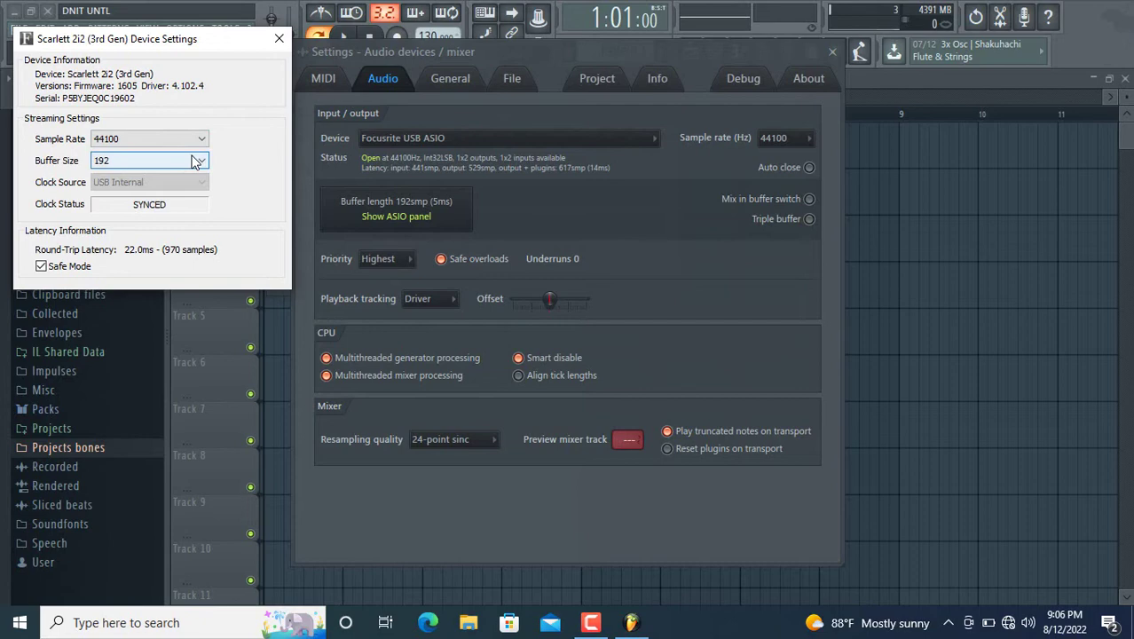
pyautogui.click(278, 39)
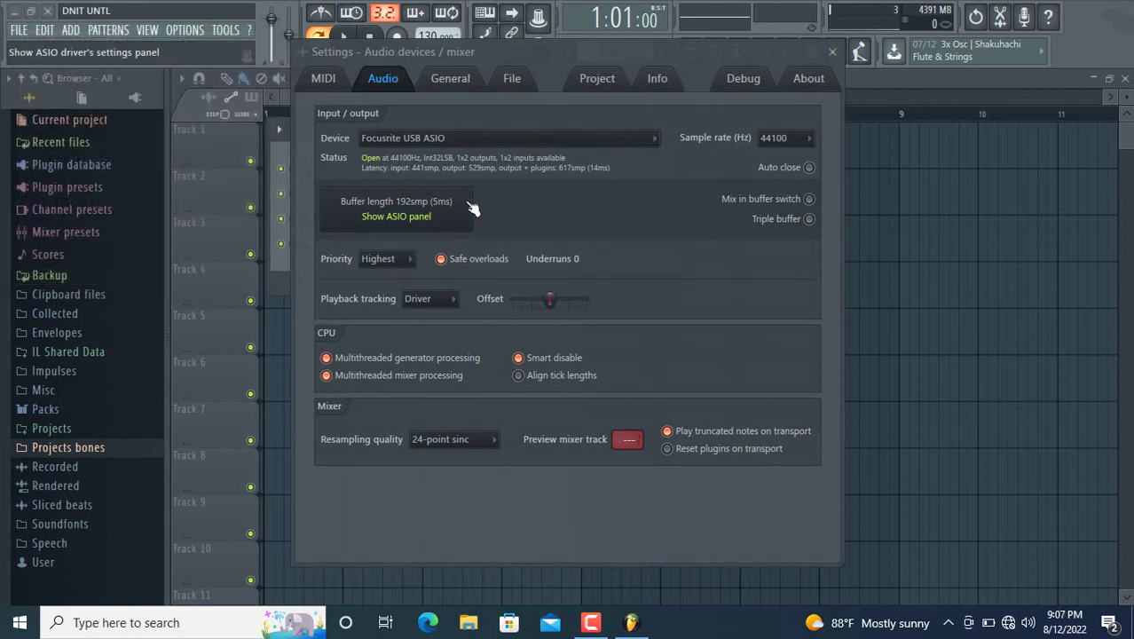
# Step: Set mixer track Insert 1's input to Focusrite Input 2, then close the mixer
pyautogui.click(834, 53)
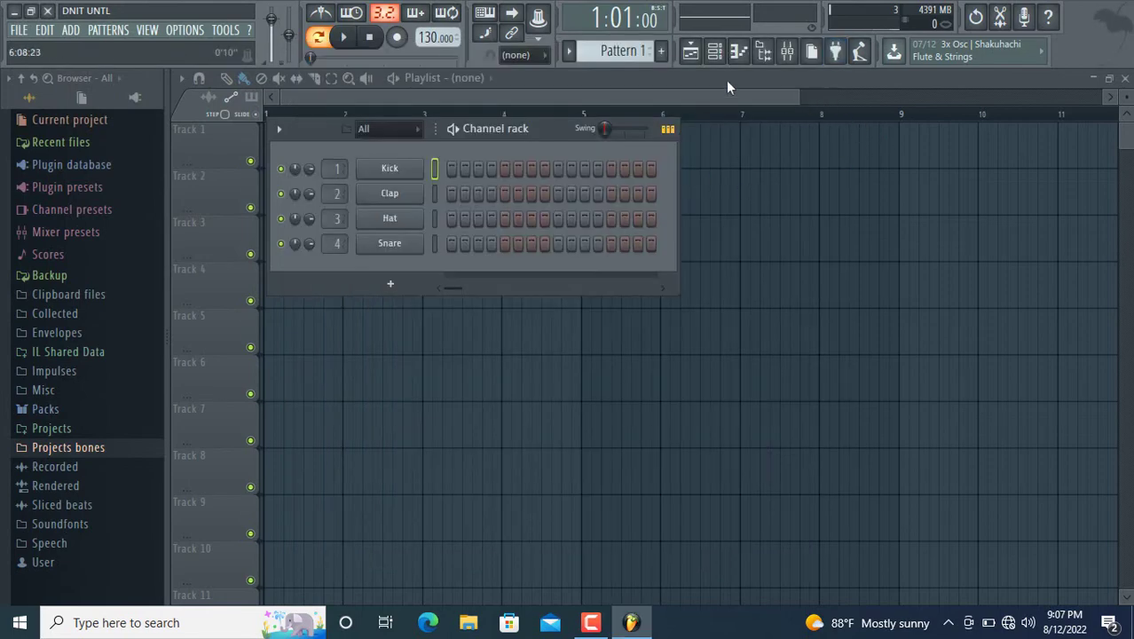
pyautogui.click(794, 63)
pyautogui.click(220, 187)
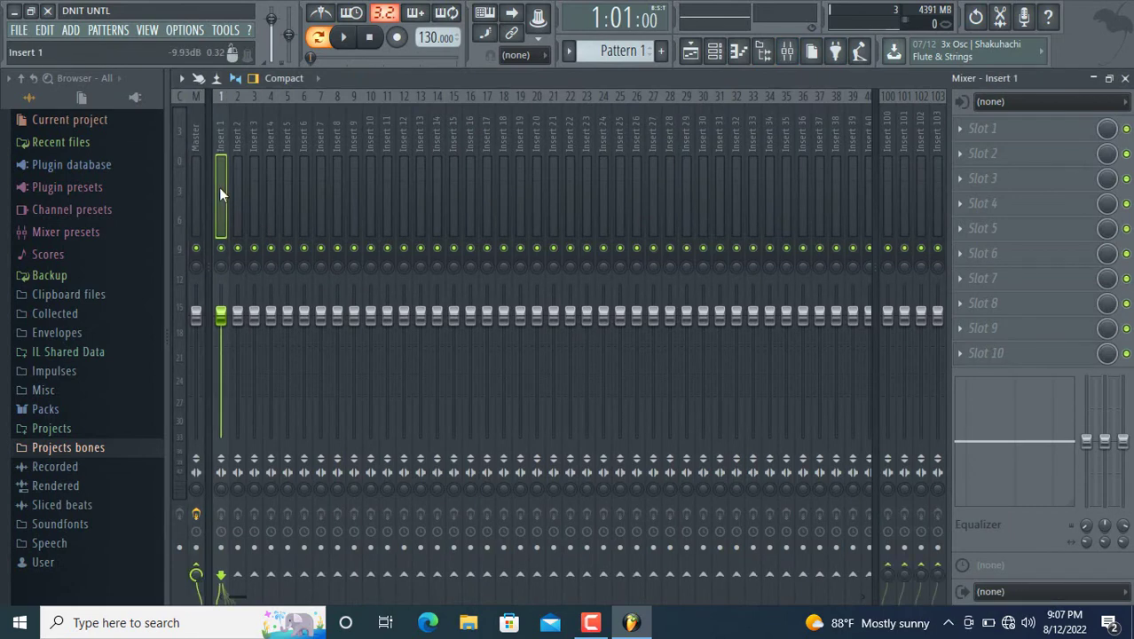
pyautogui.click(1009, 103)
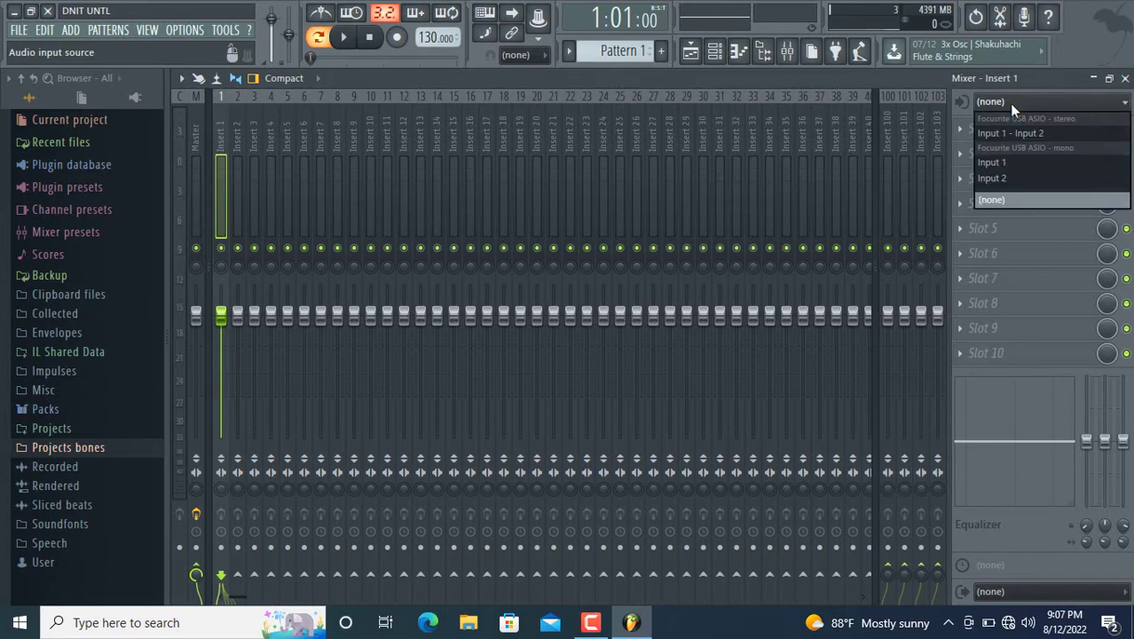
pyautogui.click(1007, 179)
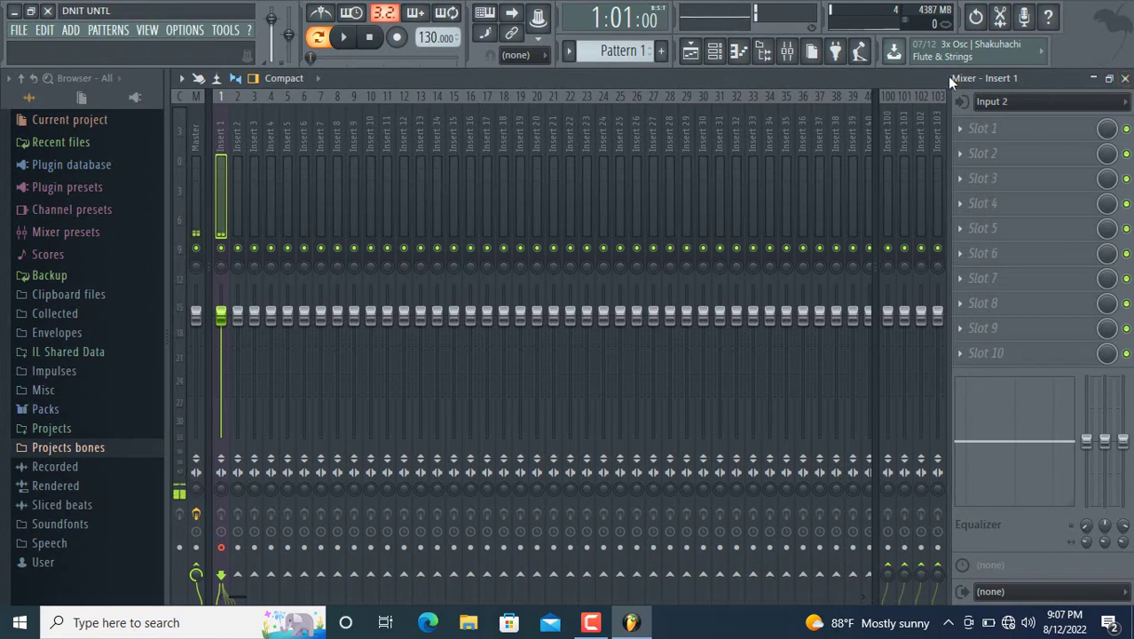
pyautogui.click(1126, 79)
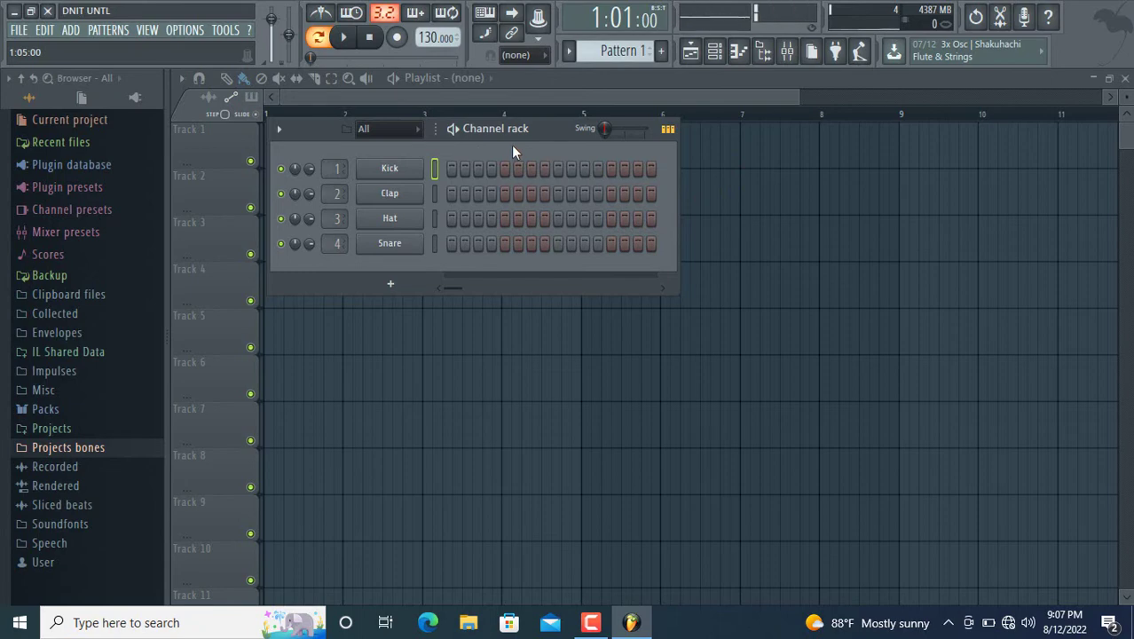
# Step: Record a short microphone test as an audio clip into the playlist
pyautogui.click(787, 51)
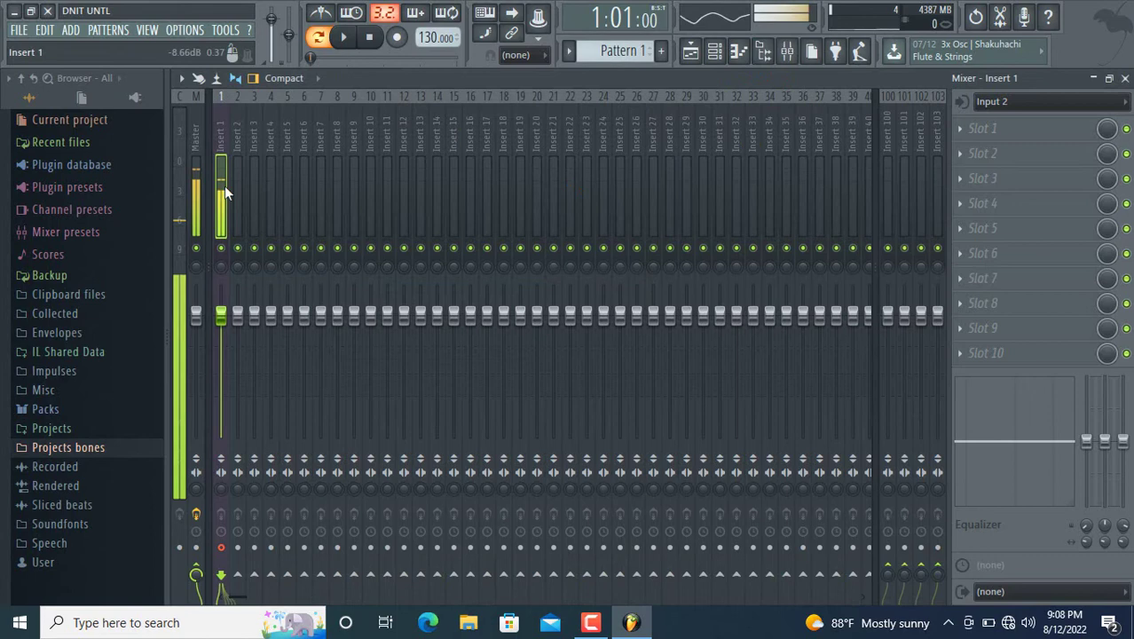
pyautogui.click(398, 38)
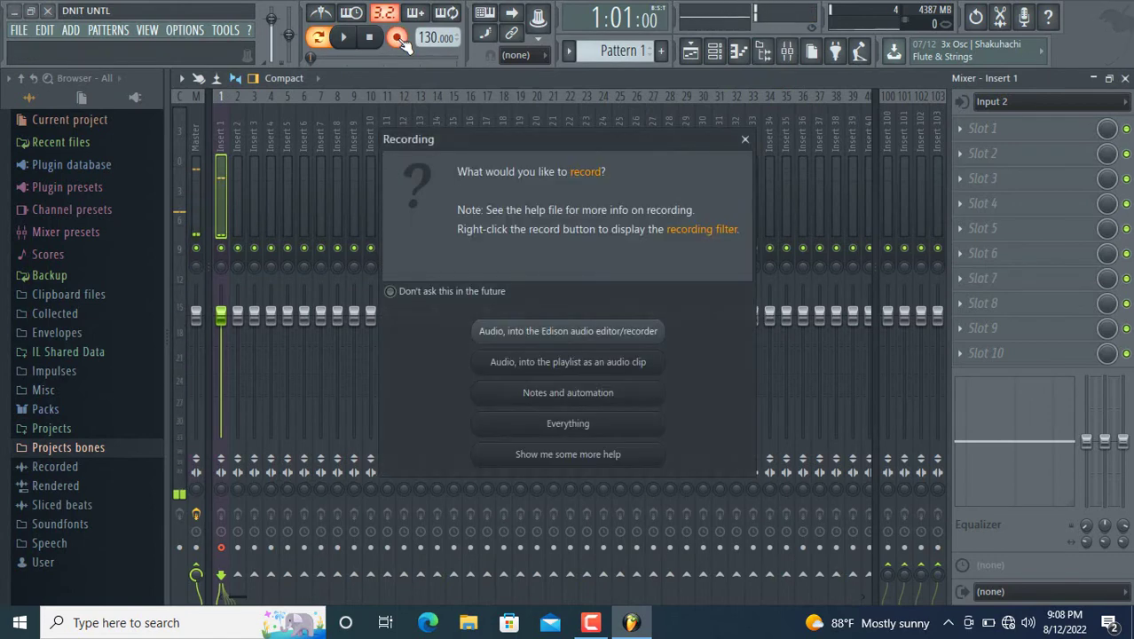
pyautogui.click(502, 363)
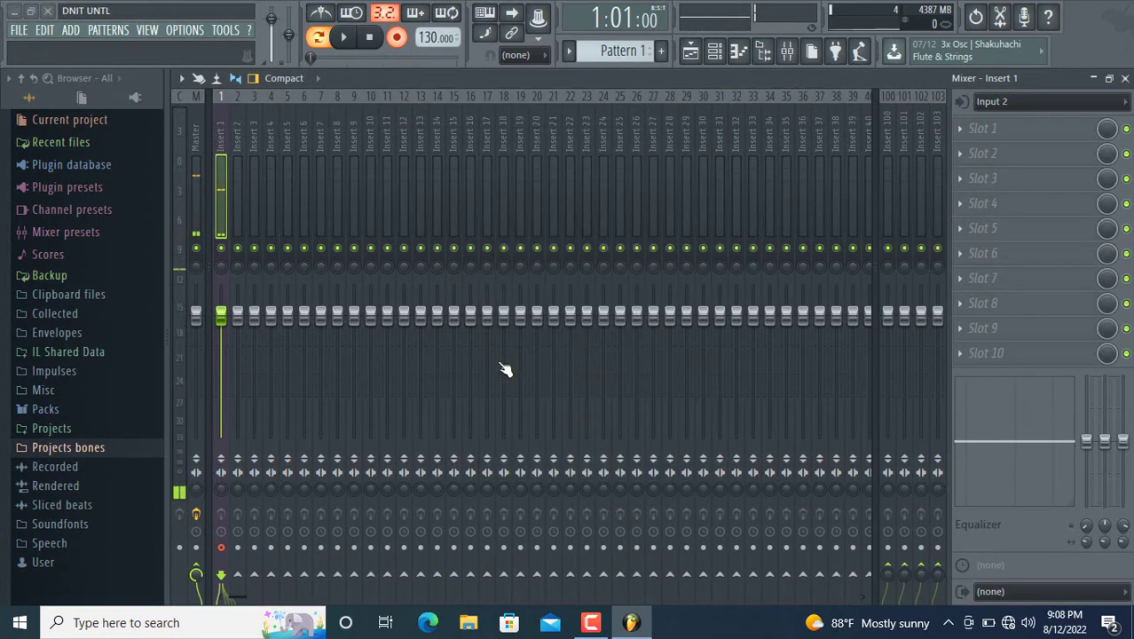
pyautogui.click(693, 52)
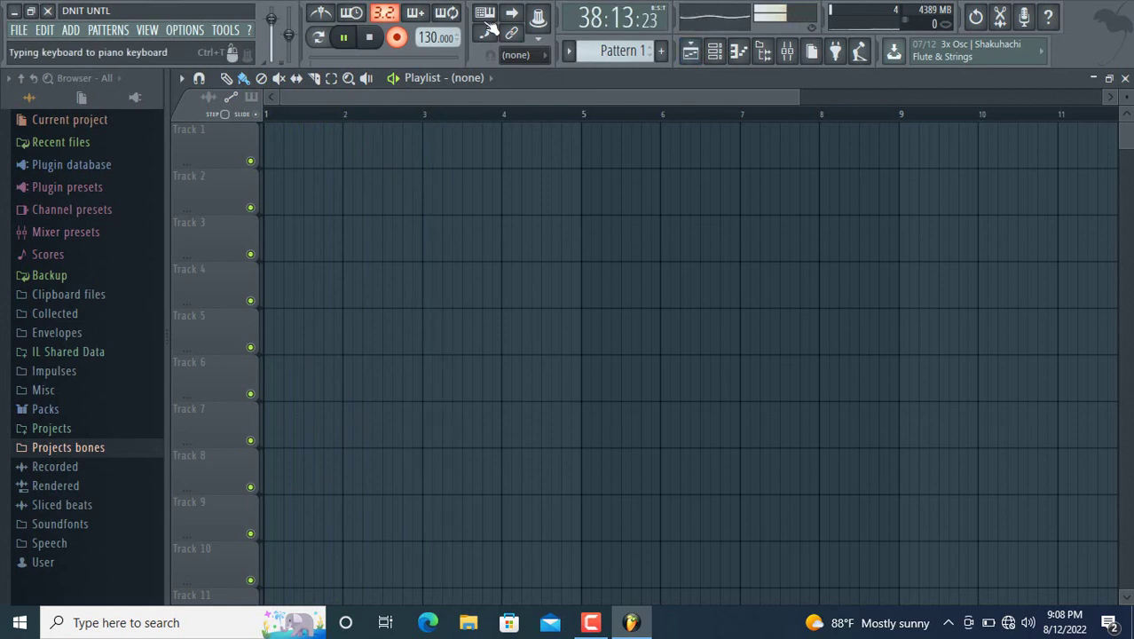
pyautogui.click(376, 41)
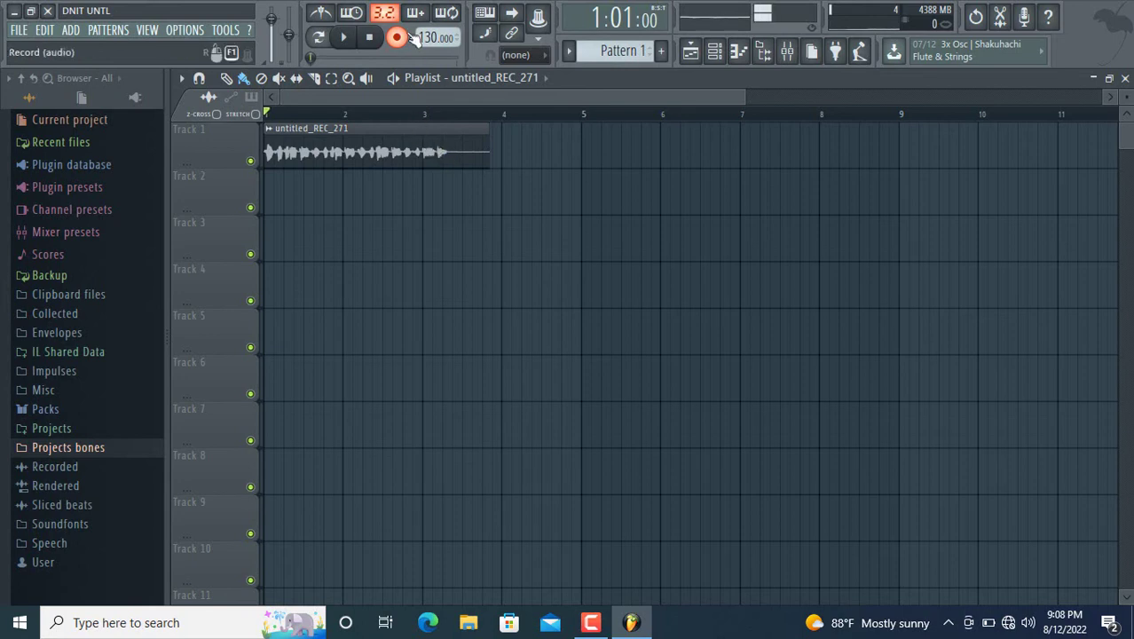
# Step: Record a second audio clip into the playlist, checking input levels in the mixer
pyautogui.click(399, 38)
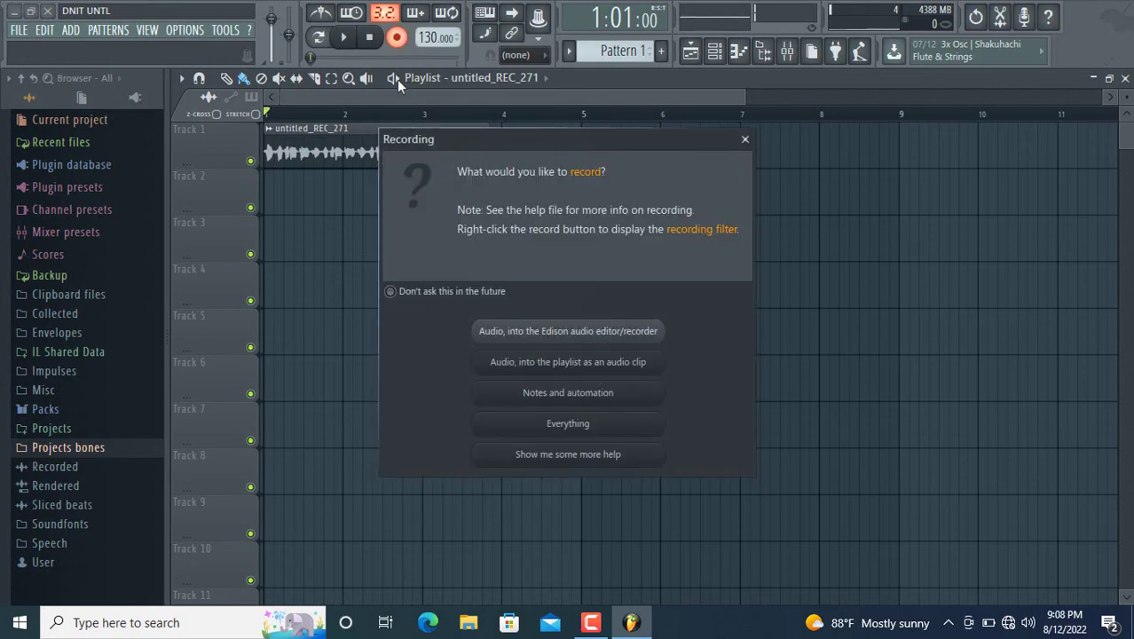
pyautogui.click(746, 140)
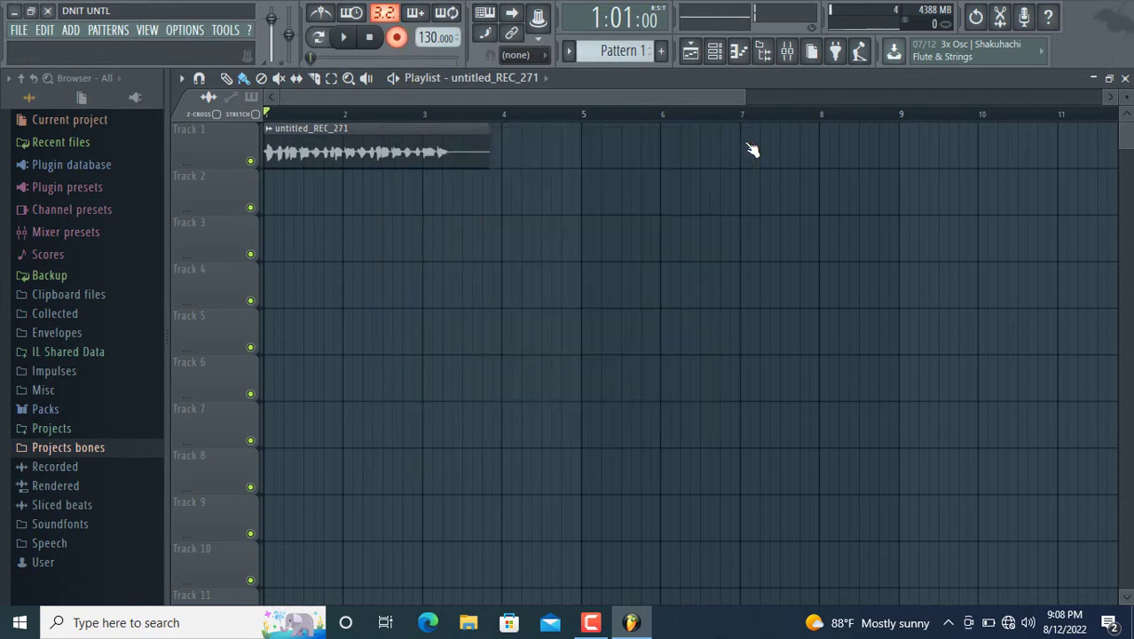
pyautogui.click(393, 78)
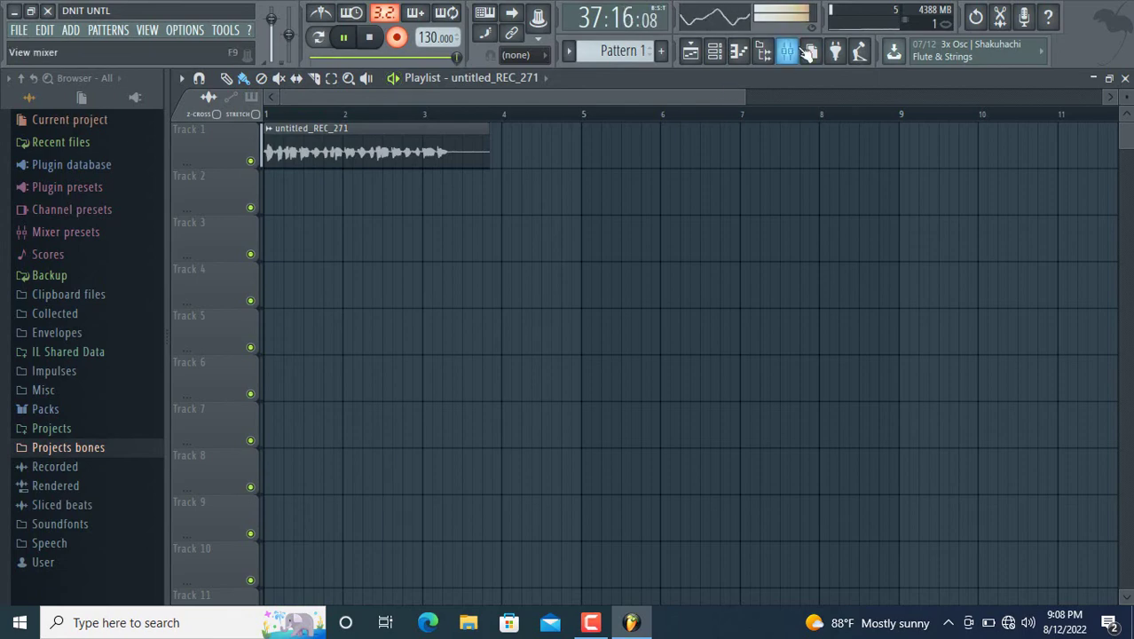
pyautogui.click(788, 50)
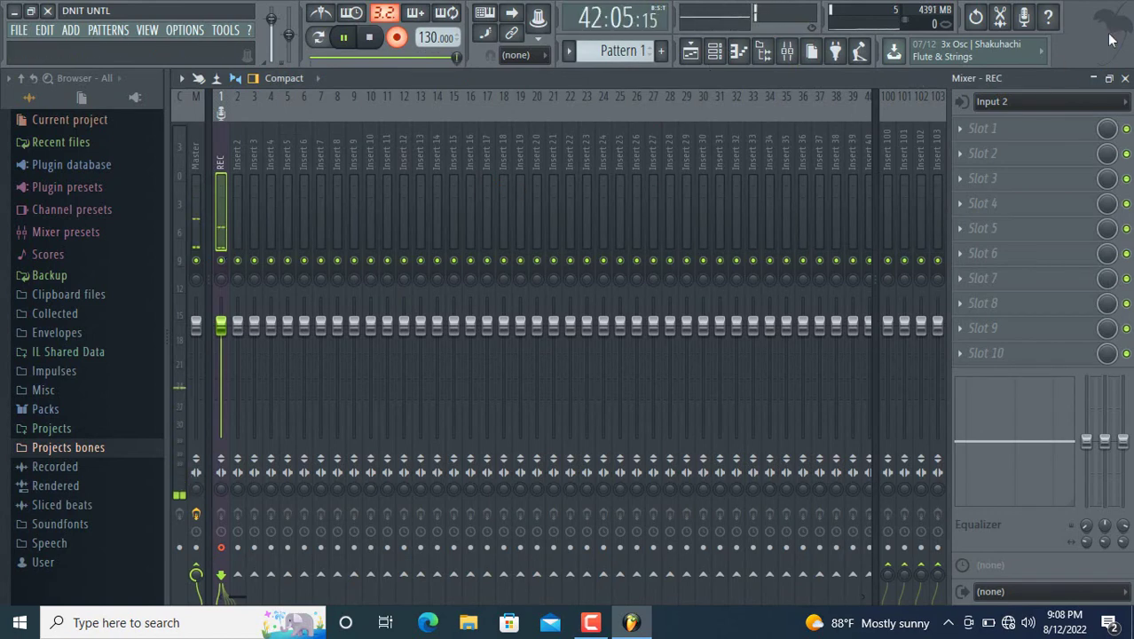
pyautogui.click(1124, 78)
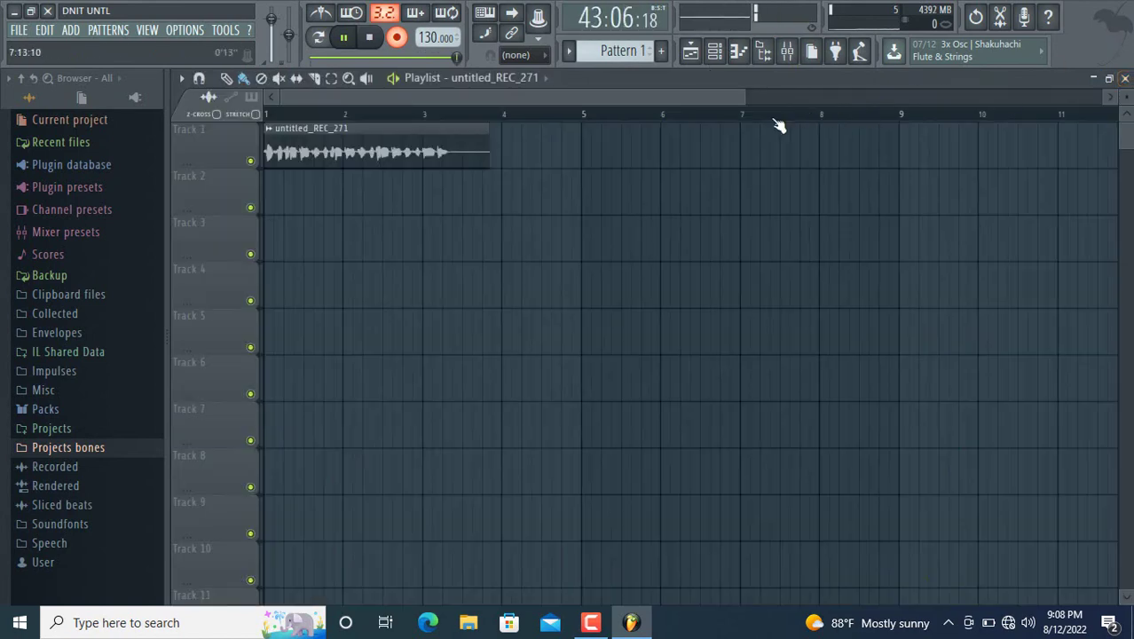
pyautogui.click(370, 39)
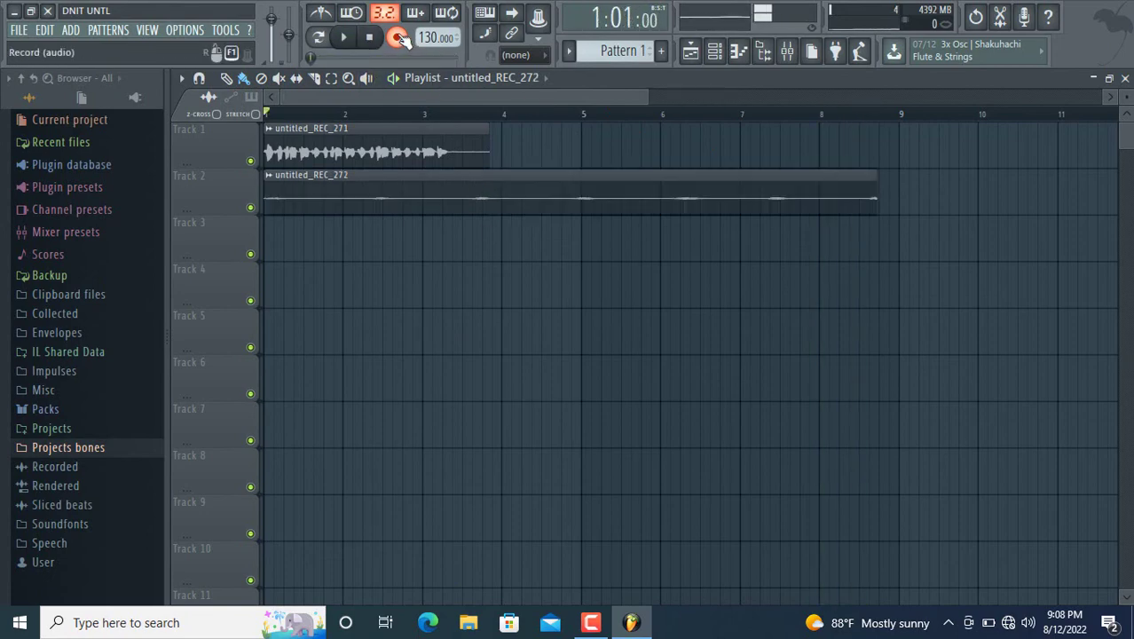
# Step: Delete the second clip on Track 2 and quit FL Studio without saving
pyautogui.rightClick(464, 209)
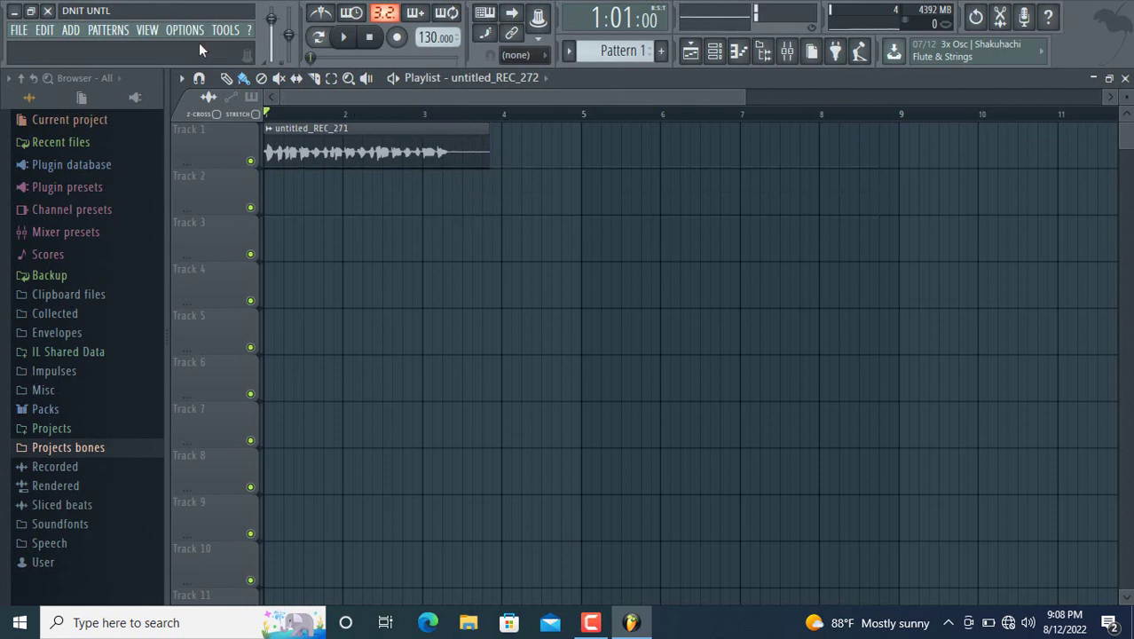
pyautogui.click(49, 11)
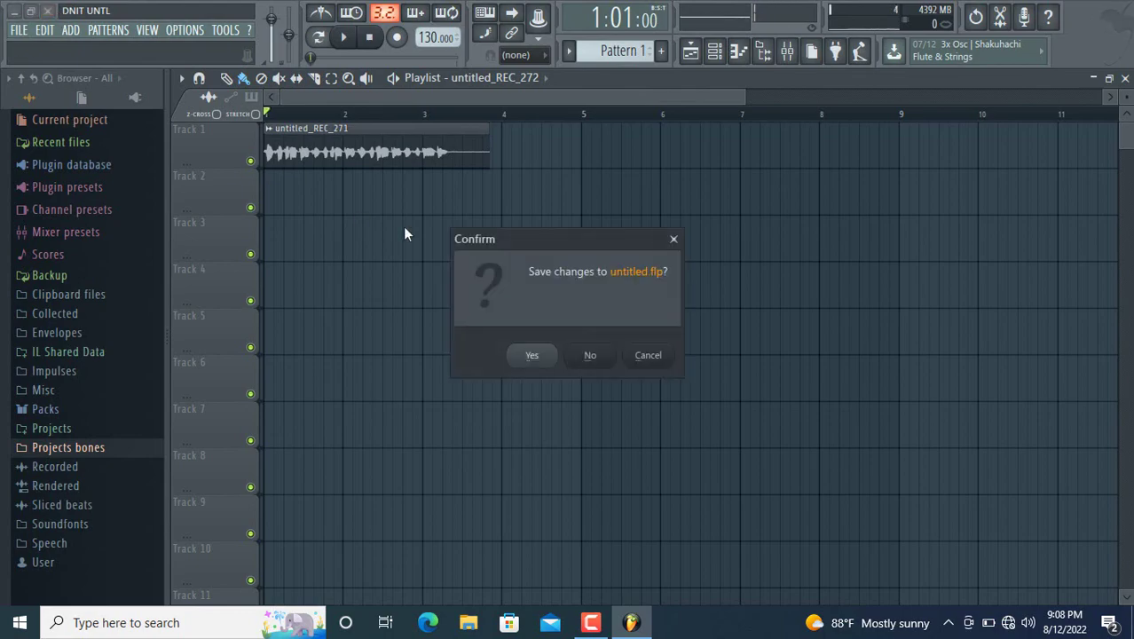
pyautogui.click(600, 359)
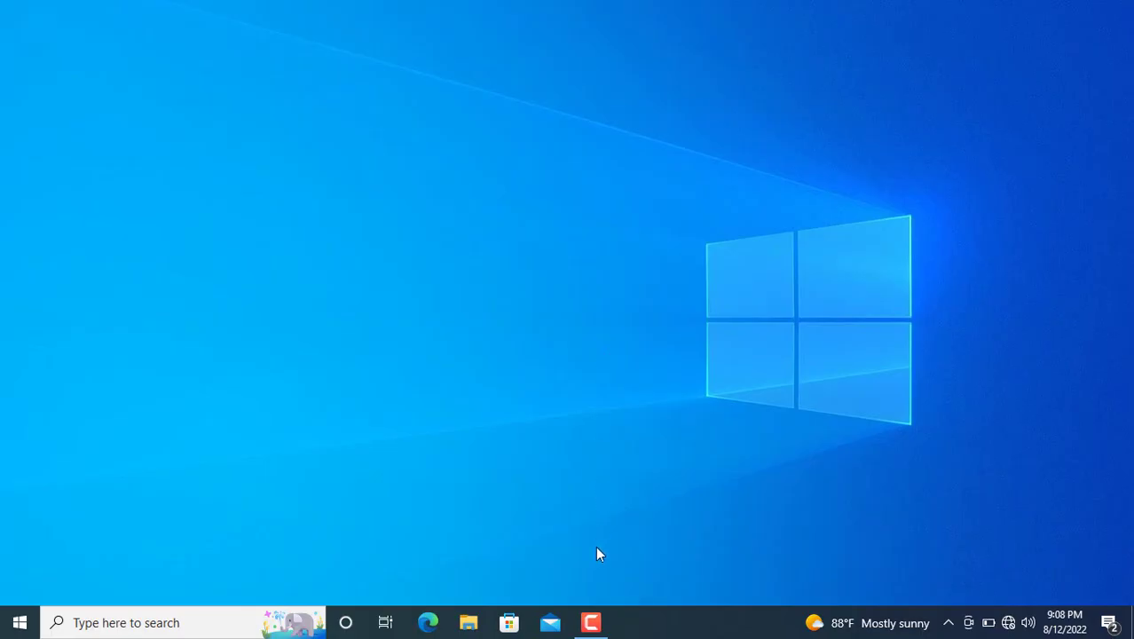
pyautogui.click(591, 622)
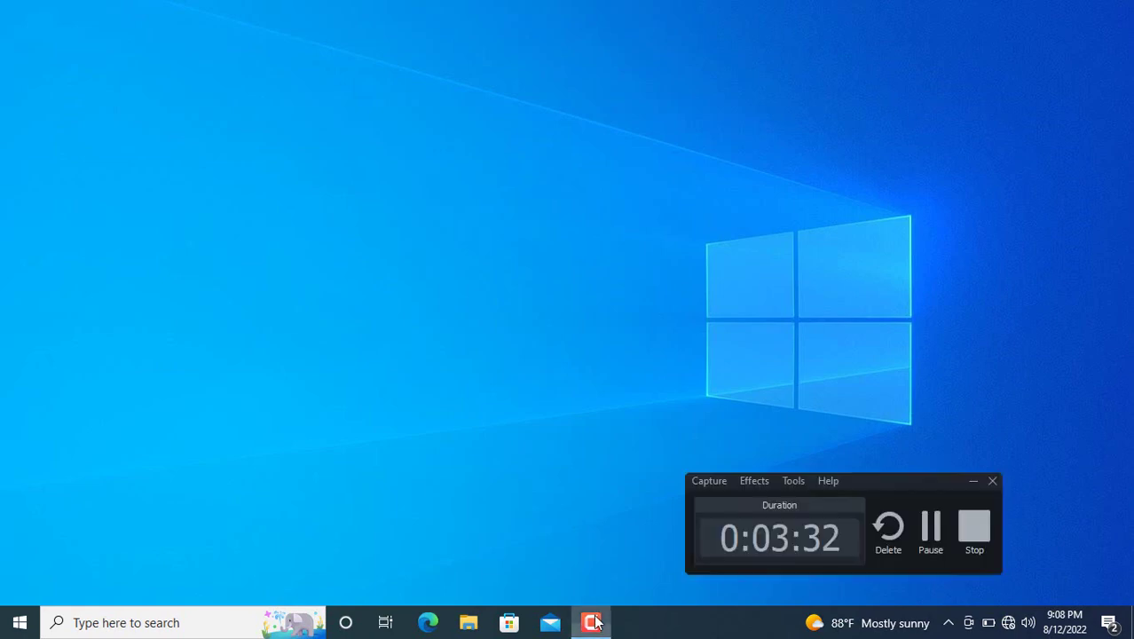